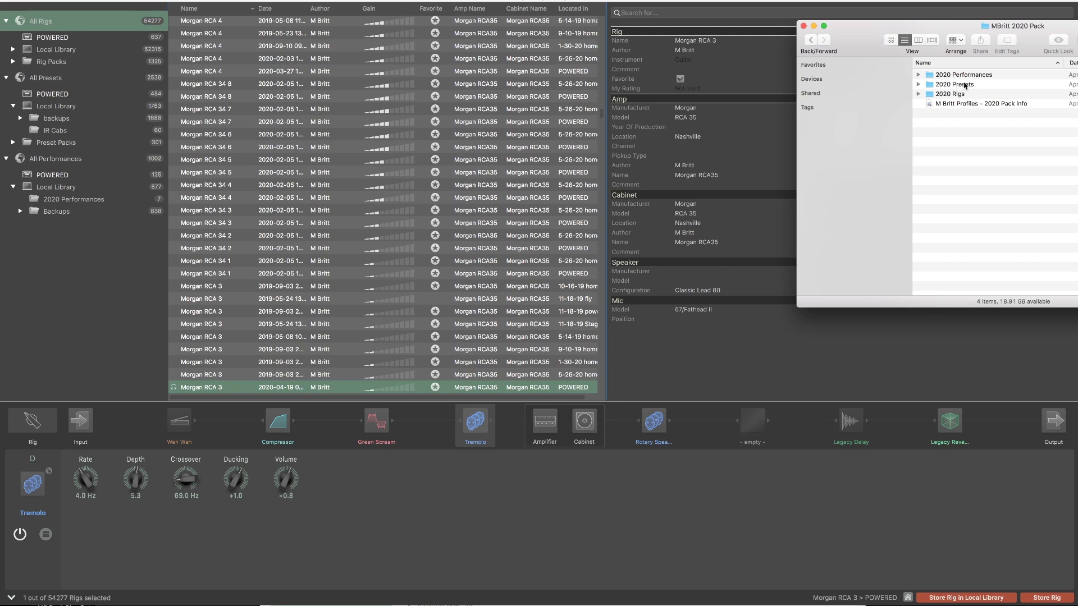
Step: Open the 2020 Presets folder, select all 32 .kpreset files, and drag them toward Rig Manager
double_click(957, 87)
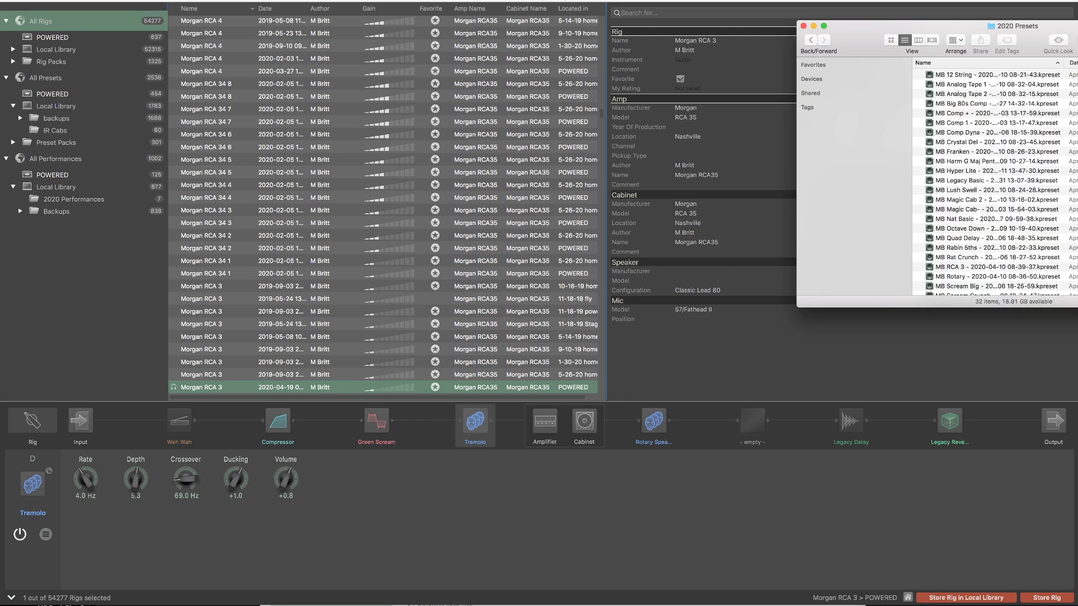
drag(955, 307, 955, 422)
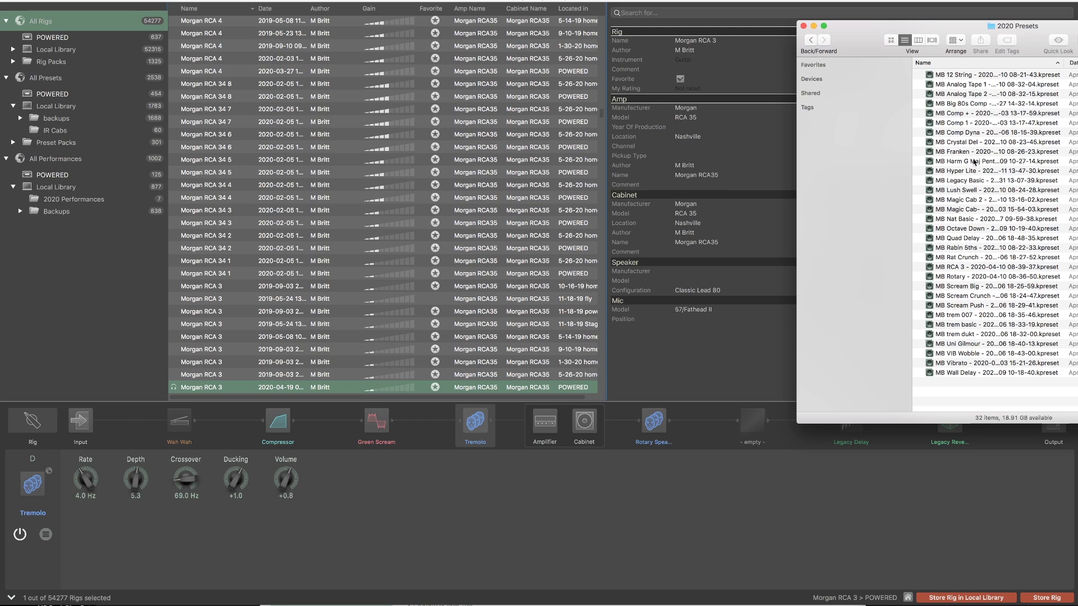
click(975, 163)
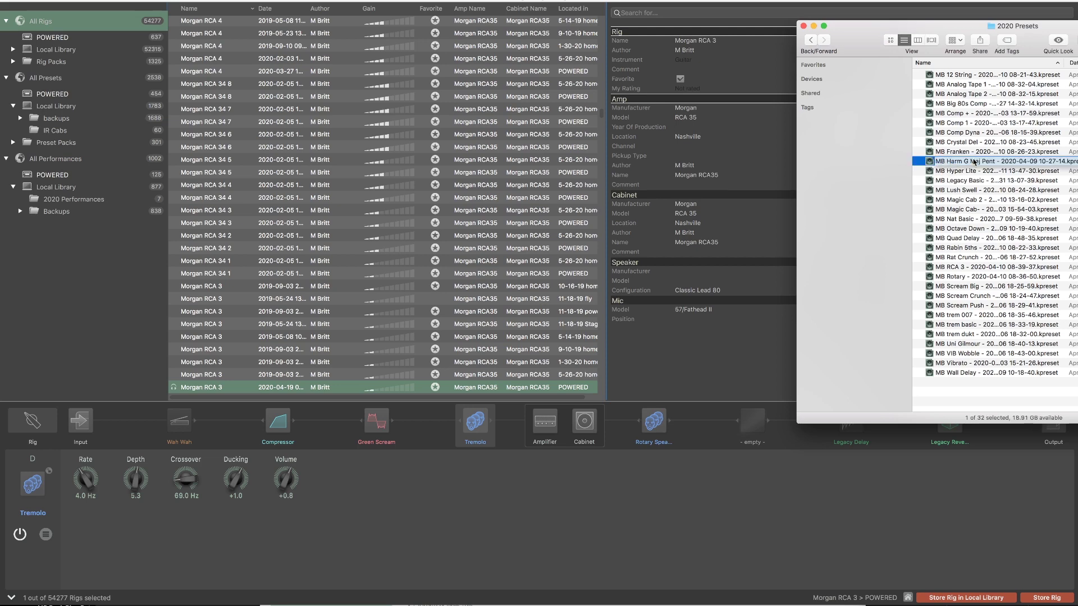
key(super+a)
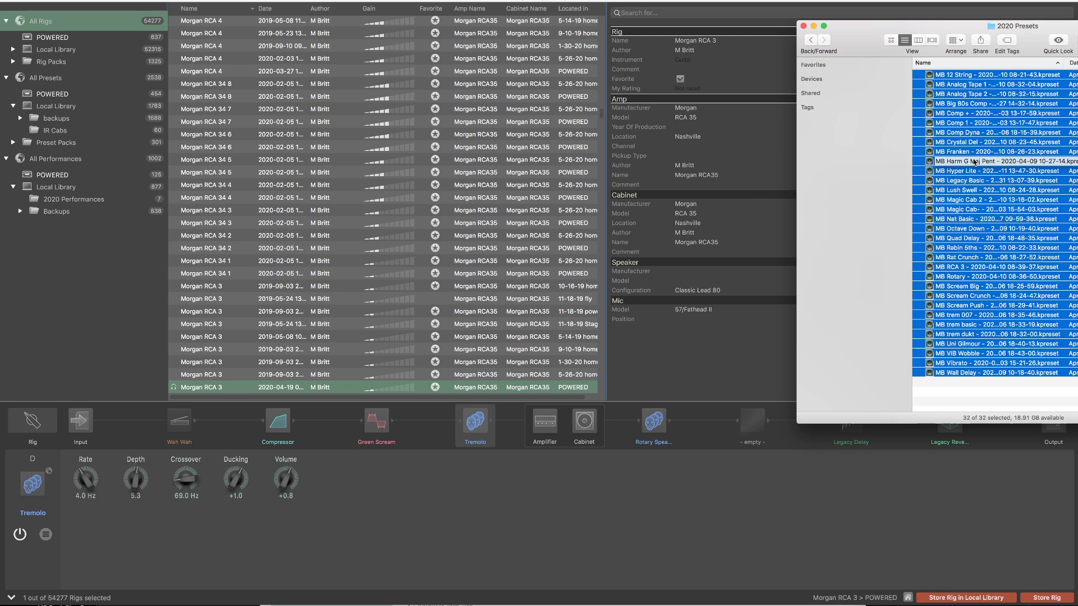
drag(979, 175, 224, 135)
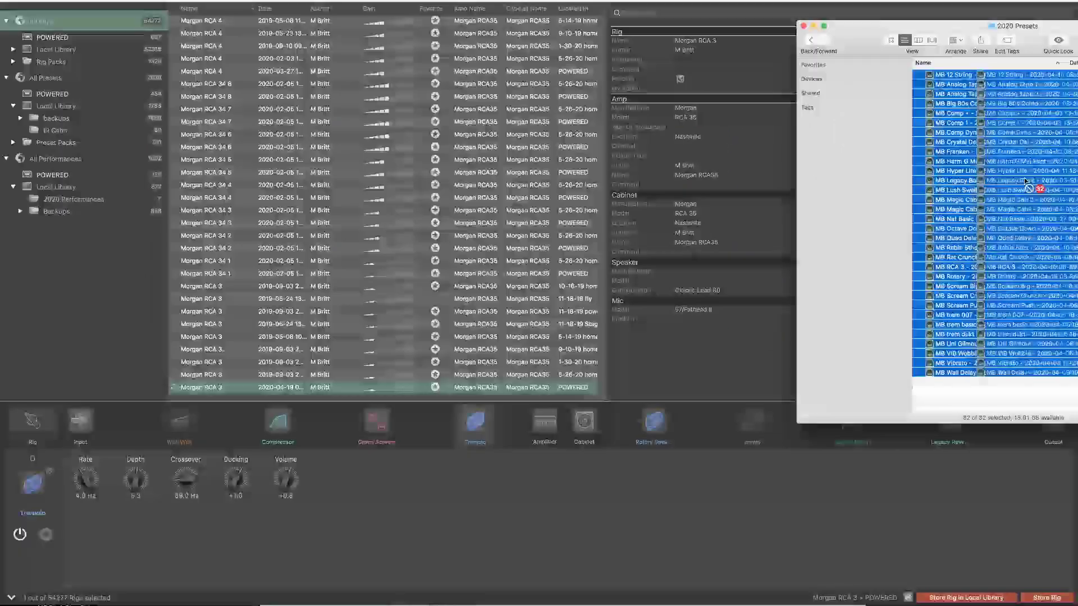
Step: Create a folder named '2020 Presets' inside the presets Local Library
click(53, 107)
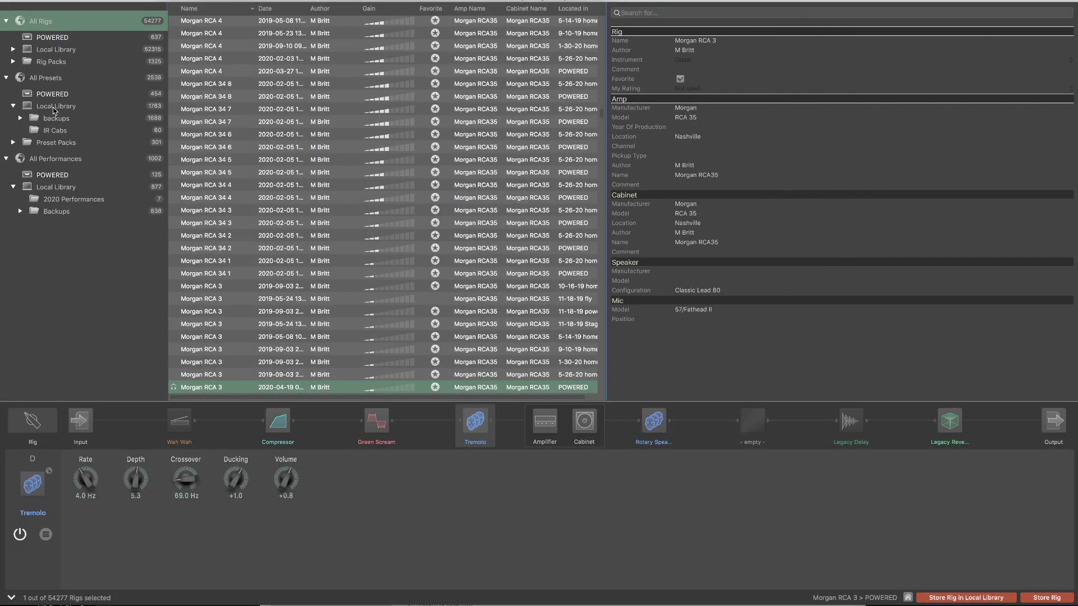
click(53, 107)
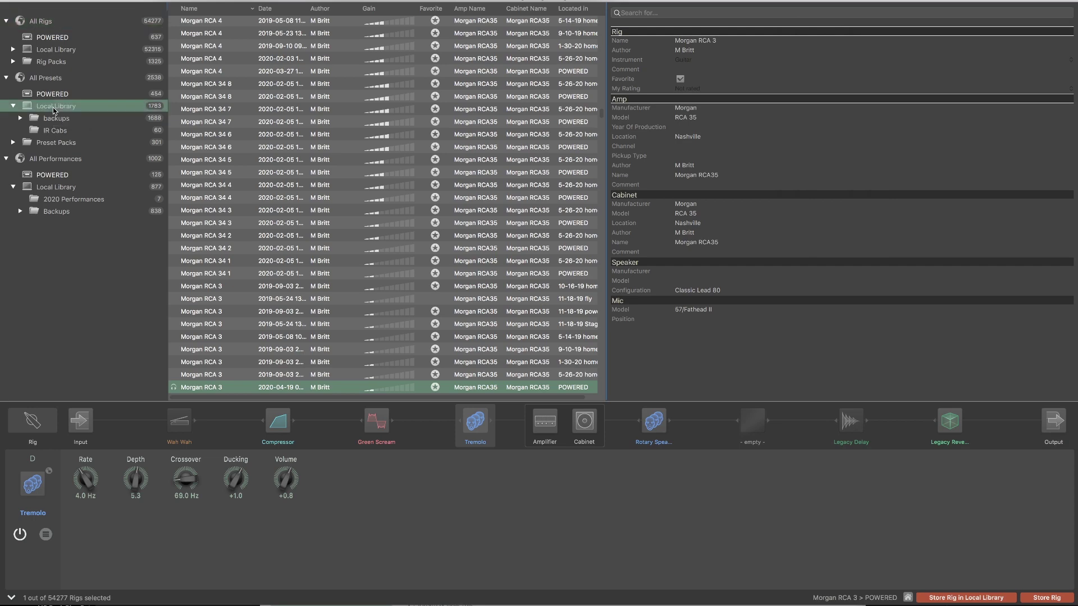
right_click(53, 107)
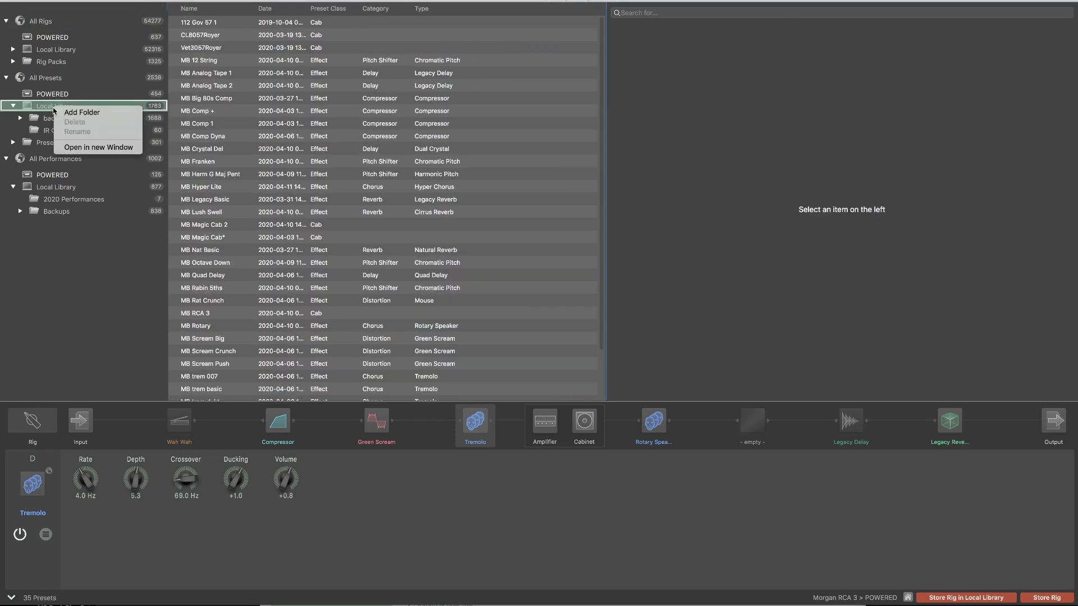
click(77, 113)
text(2020 Presets)
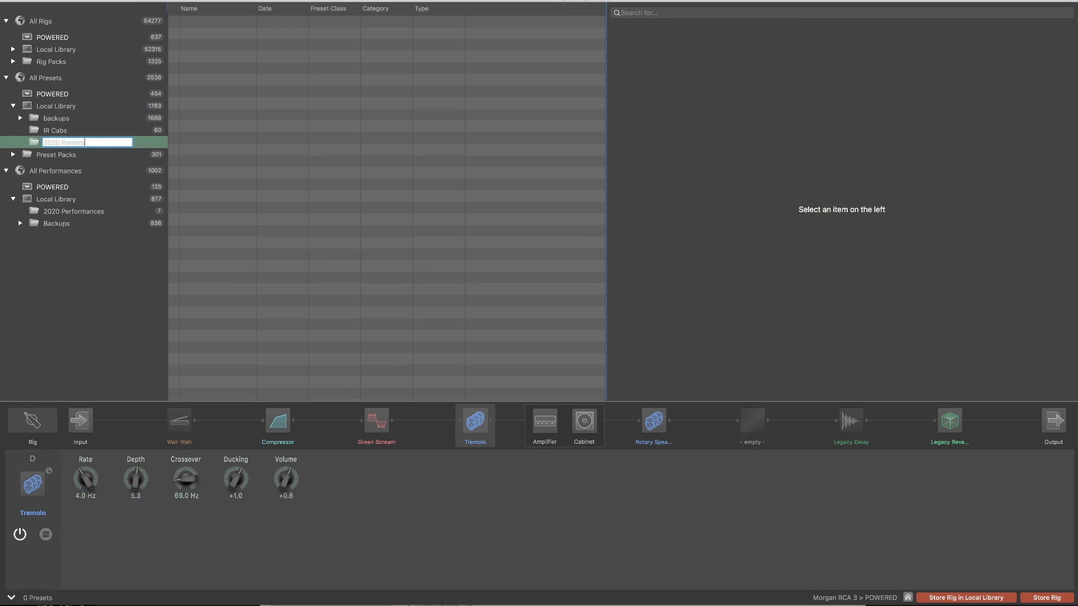
key(Return)
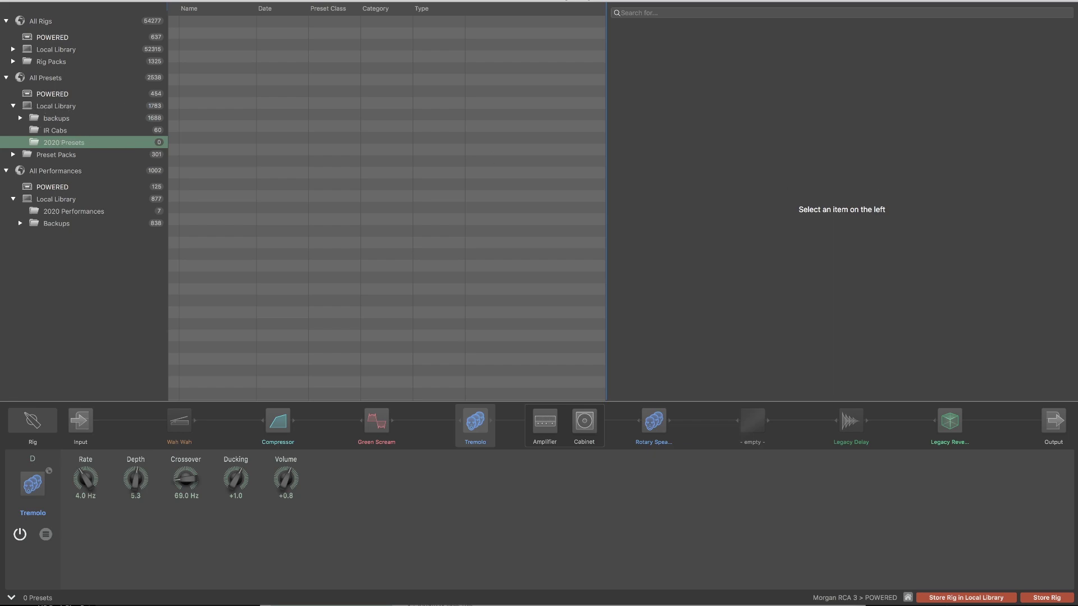
key(super+Tab)
Step: Drop the 32 selected presets onto the 2020 Presets folder and close the Finder window
drag(983, 124, 62, 142)
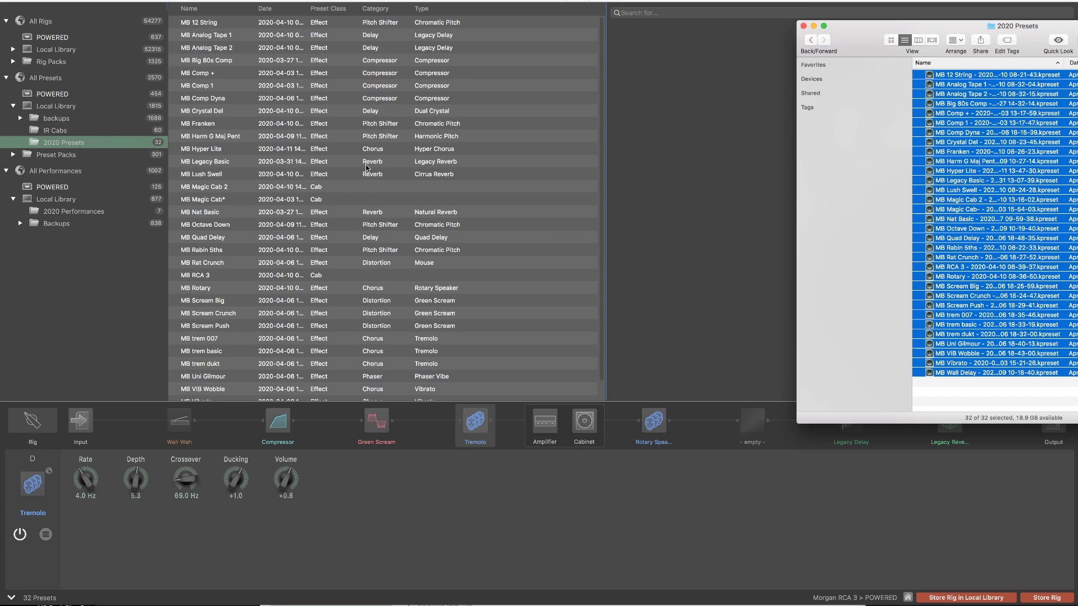
scroll(366, 164, down, 2)
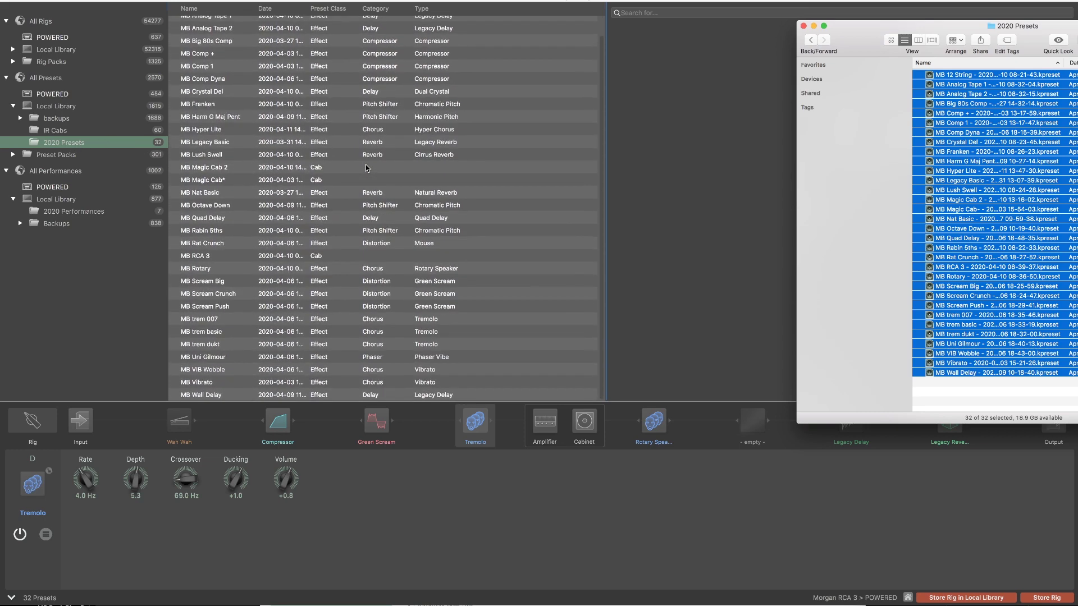
scroll(365, 164, up, 2)
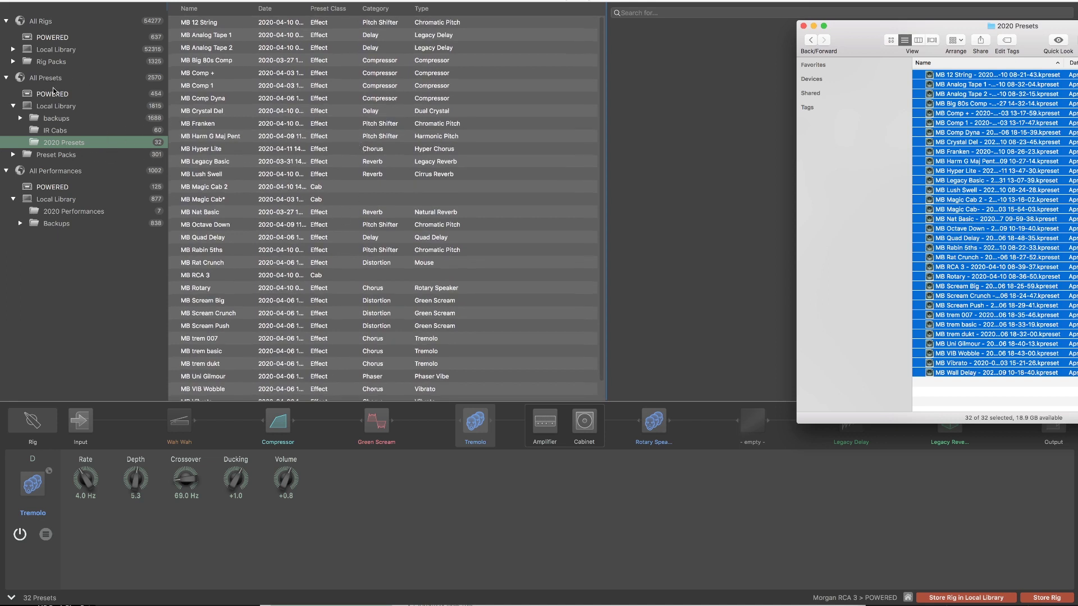
click(700, 191)
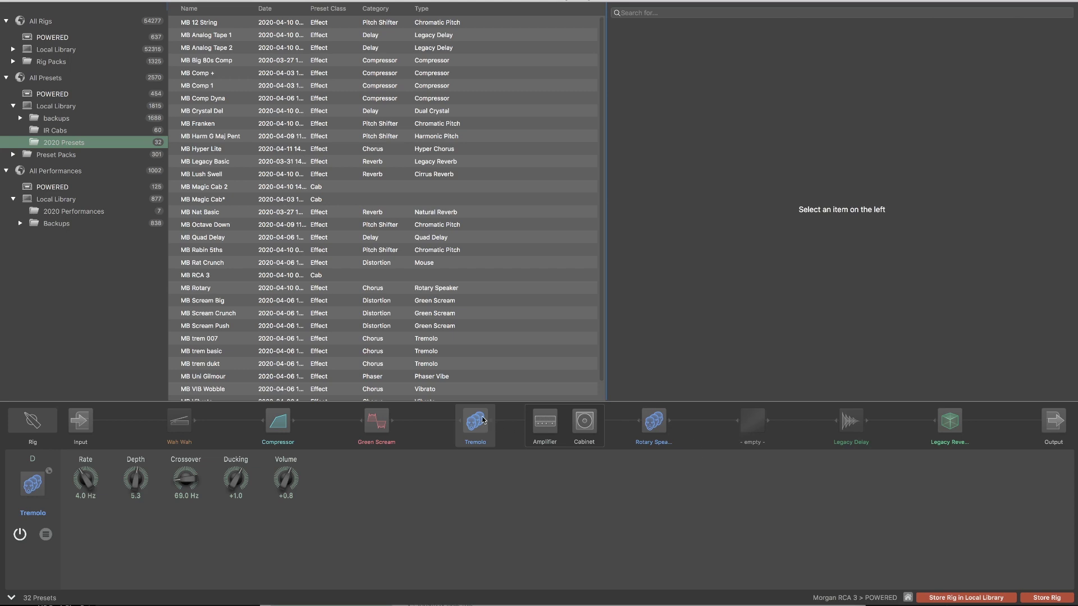
Step: Clear the rig's Tremolo slot to empty
click(475, 435)
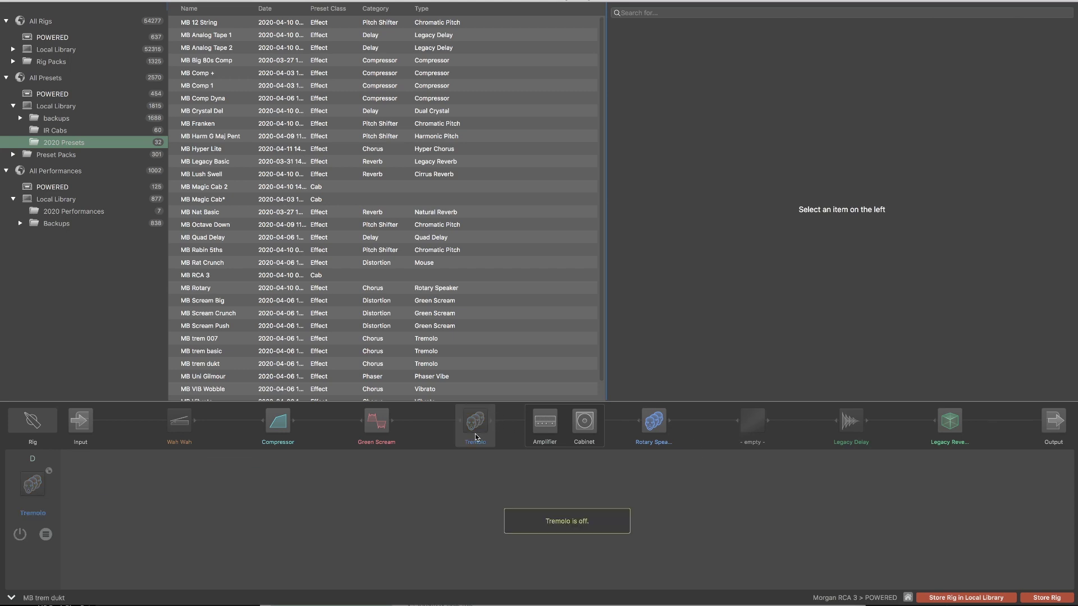
right_click(475, 435)
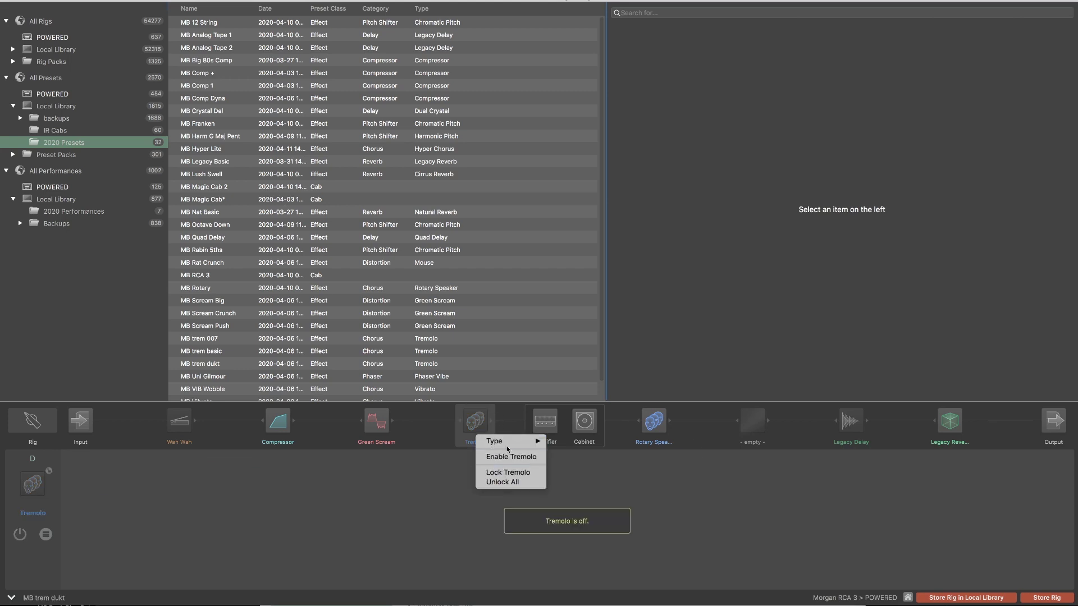
mouse_move(520, 441)
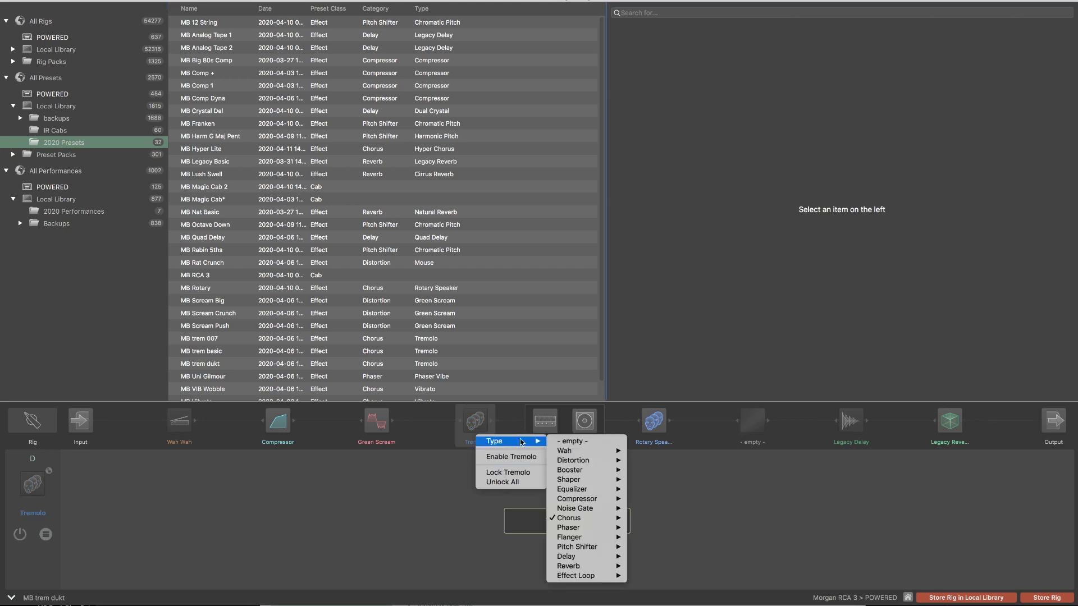
click(572, 442)
Step: Clear the rig's Rotary Speaker slot to empty
click(655, 422)
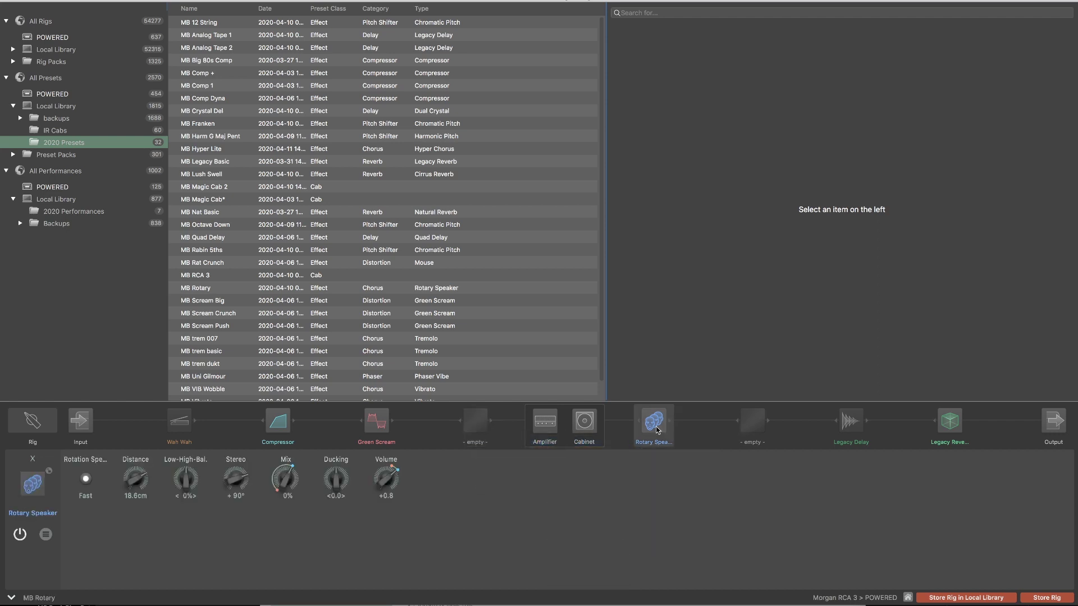
click(658, 431)
click(658, 430)
right_click(658, 430)
mouse_move(671, 435)
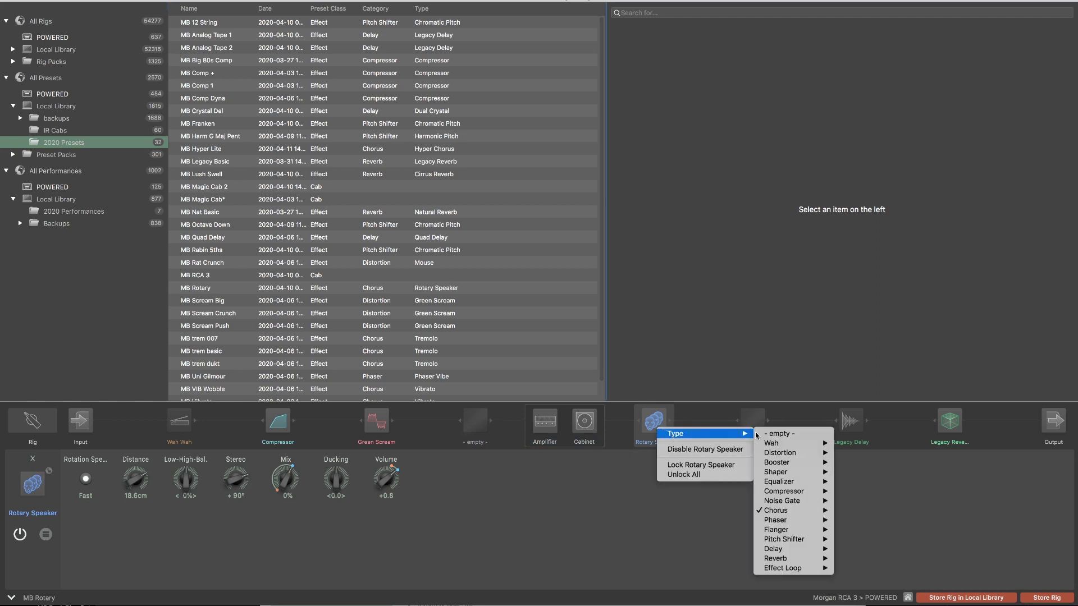
click(777, 435)
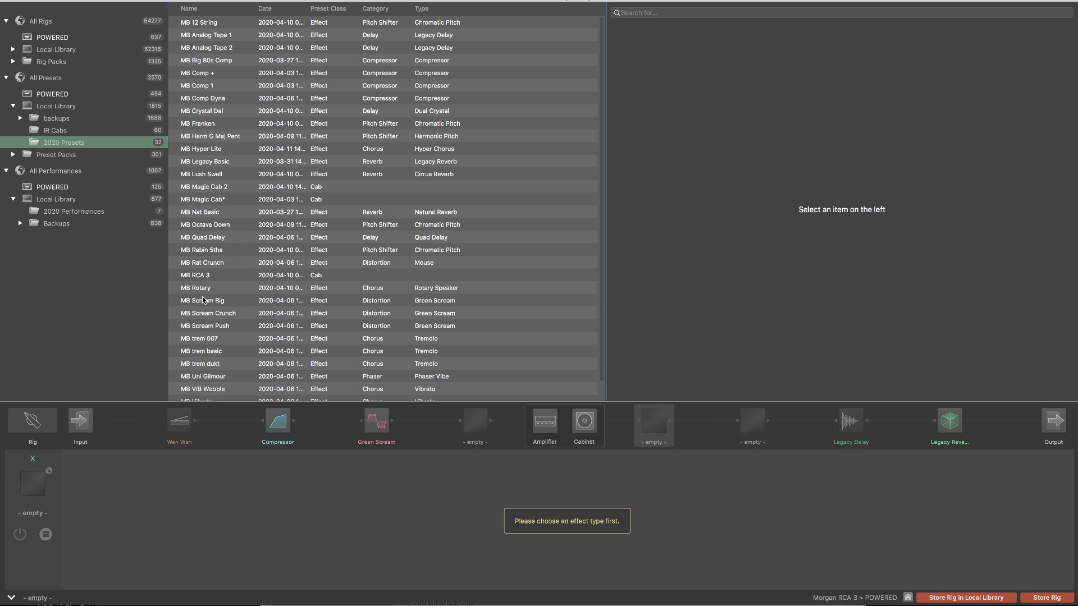
Step: Load MB Rotary after Cabinet, MB trem dukt after Green Scream, and MB Lush Swell replacing Legacy Reverb
drag(203, 300, 649, 428)
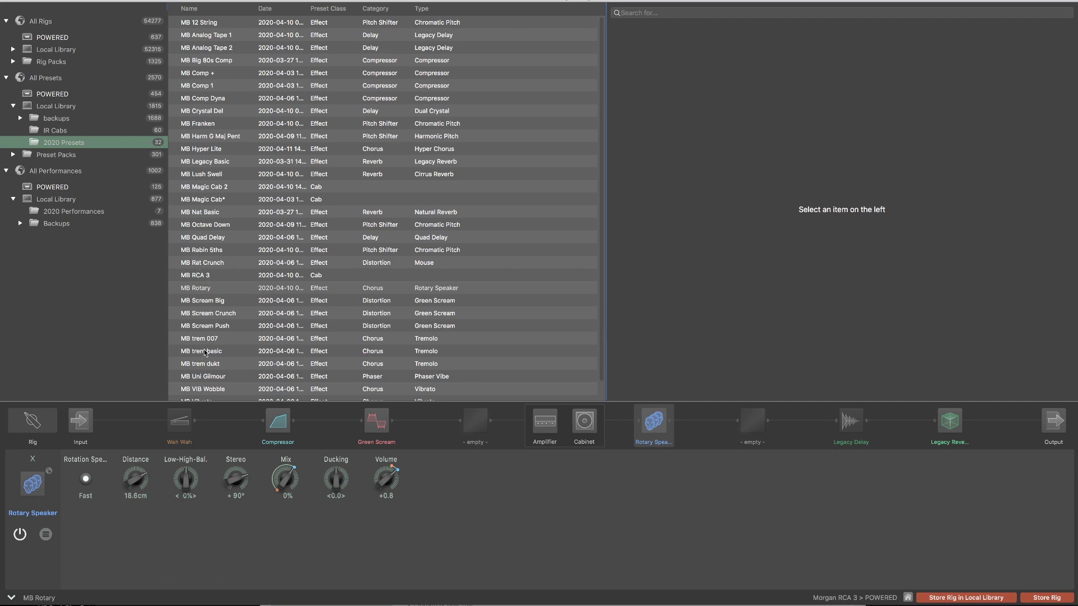
drag(206, 364, 475, 427)
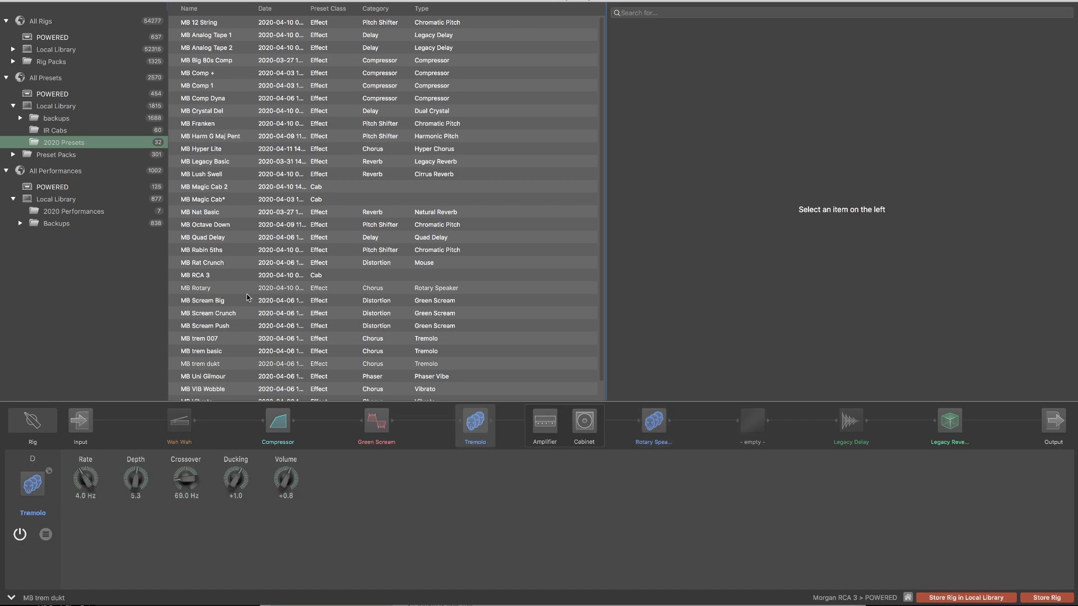
scroll(247, 297, down, 1)
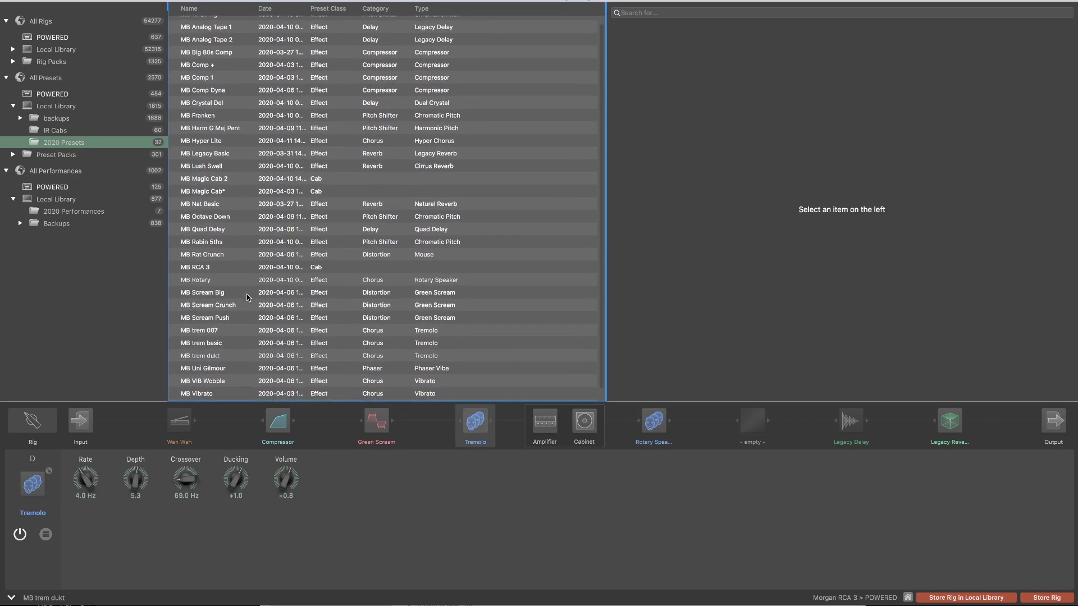
drag(217, 168, 954, 427)
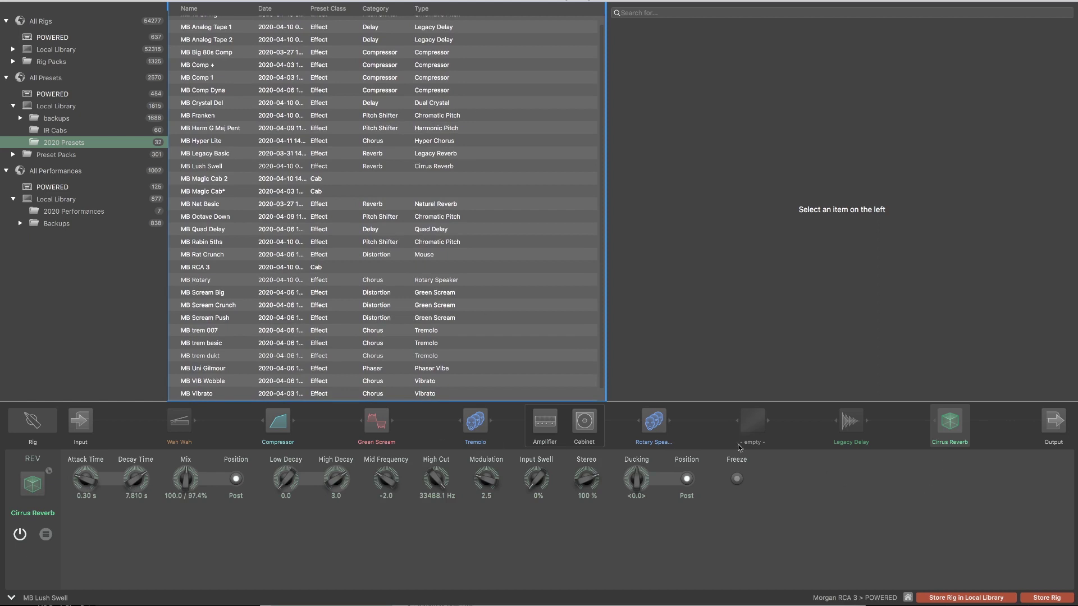
Step: Turn the Tremolo effect off, and toggle the Rotary Speaker off and back on so it stays active
click(476, 421)
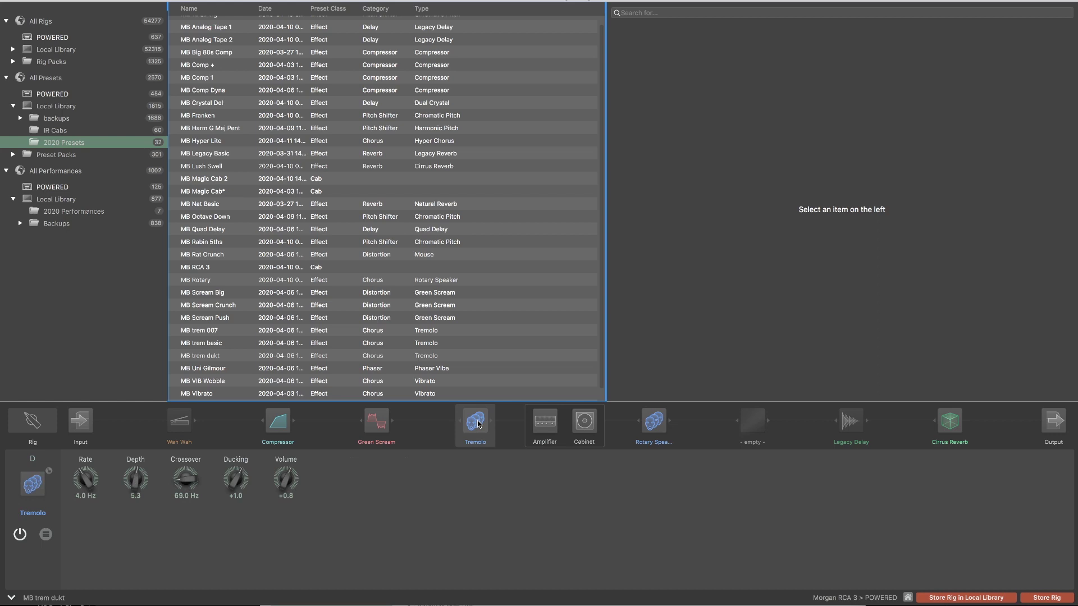
click(654, 422)
click(654, 421)
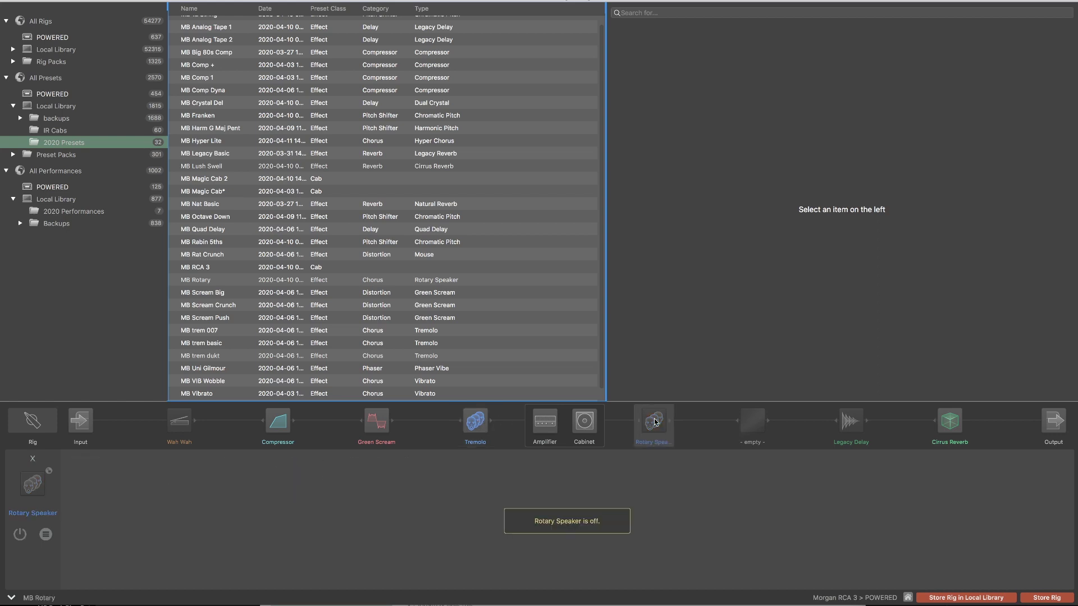
click(476, 427)
click(477, 428)
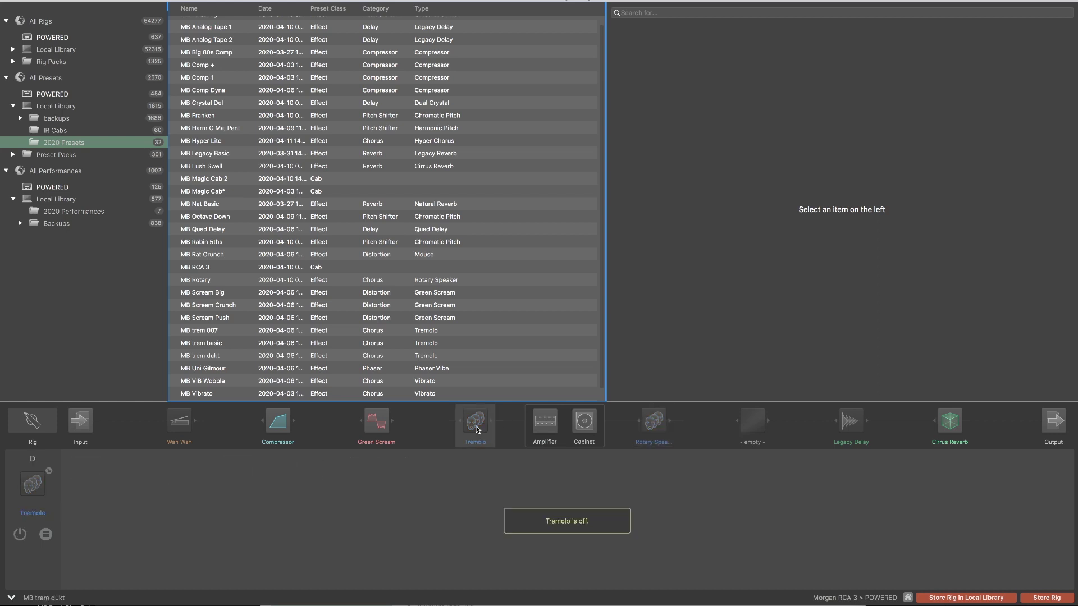
click(655, 426)
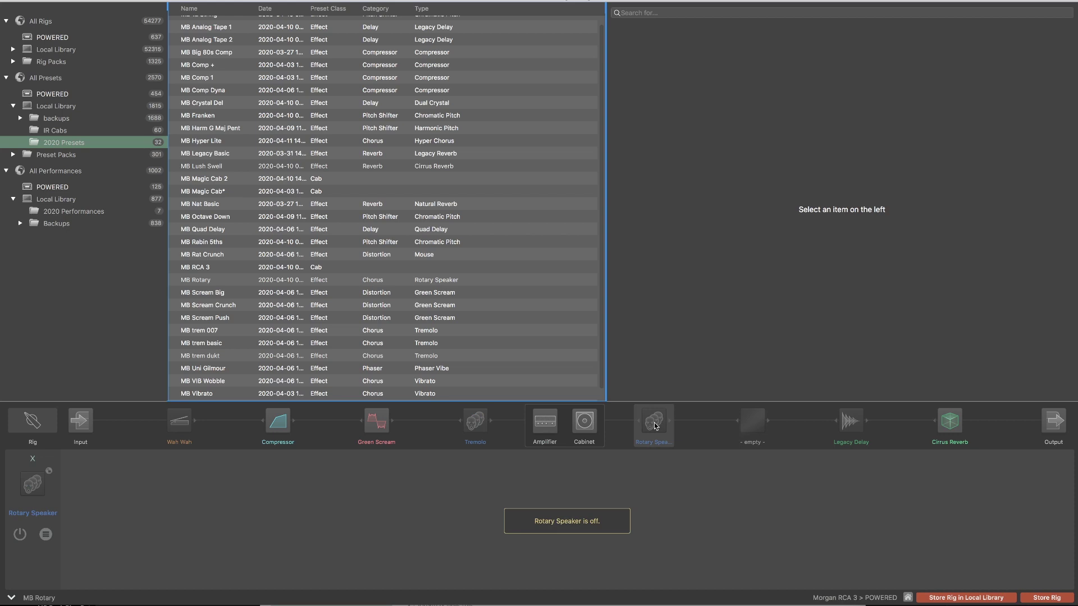
click(654, 426)
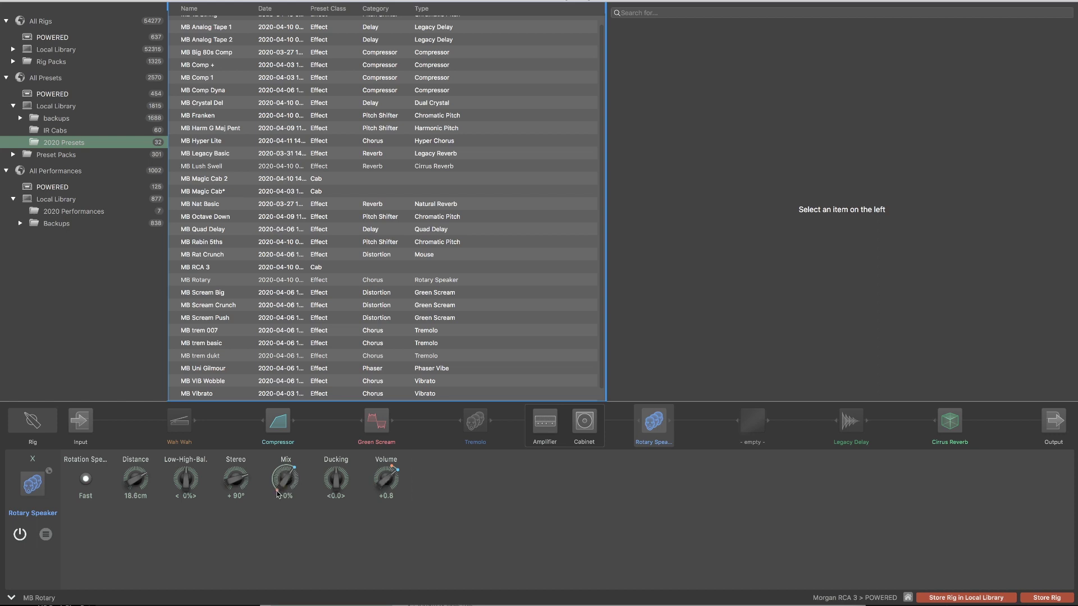
Step: Adjust the Rotary Speaker's Mix level, check the overall rig settings, then return to the Rotary Speaker
scroll(286, 480, up, 3)
mouse_move(296, 470)
mouse_down()
mouse_move(273, 473)
mouse_move(295, 468)
mouse_up()
click(35, 422)
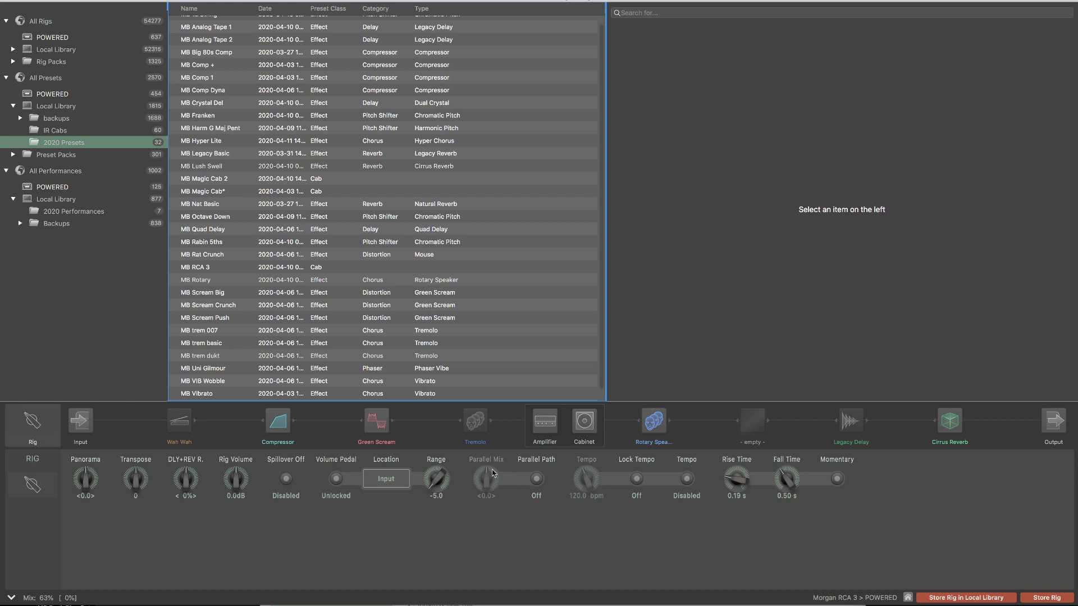
click(651, 428)
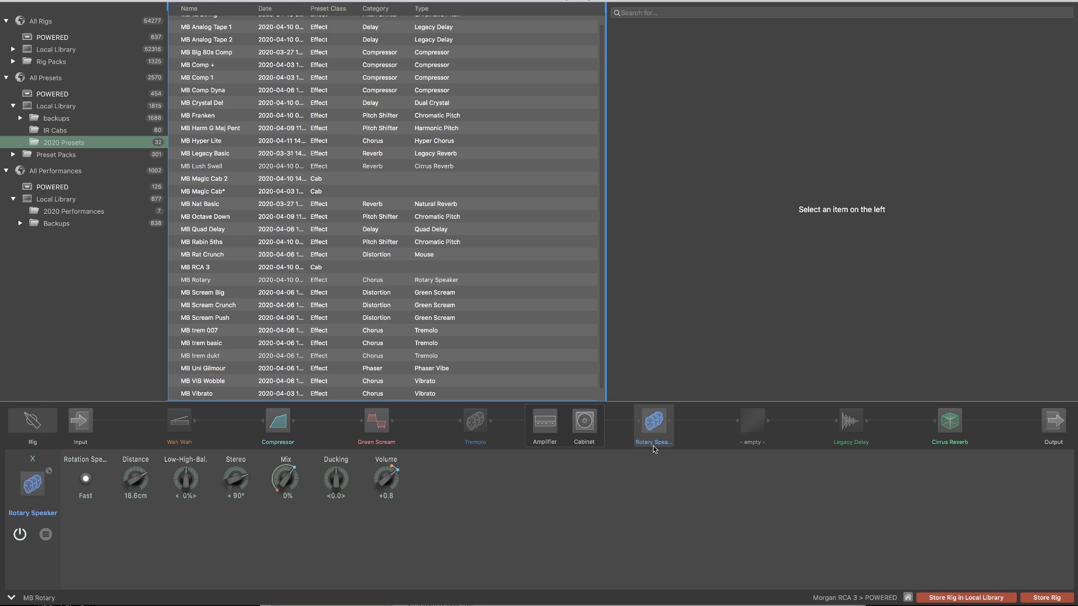
Step: Toggle the Rotary Speaker block off and back on so it ends up active
double_click(652, 420)
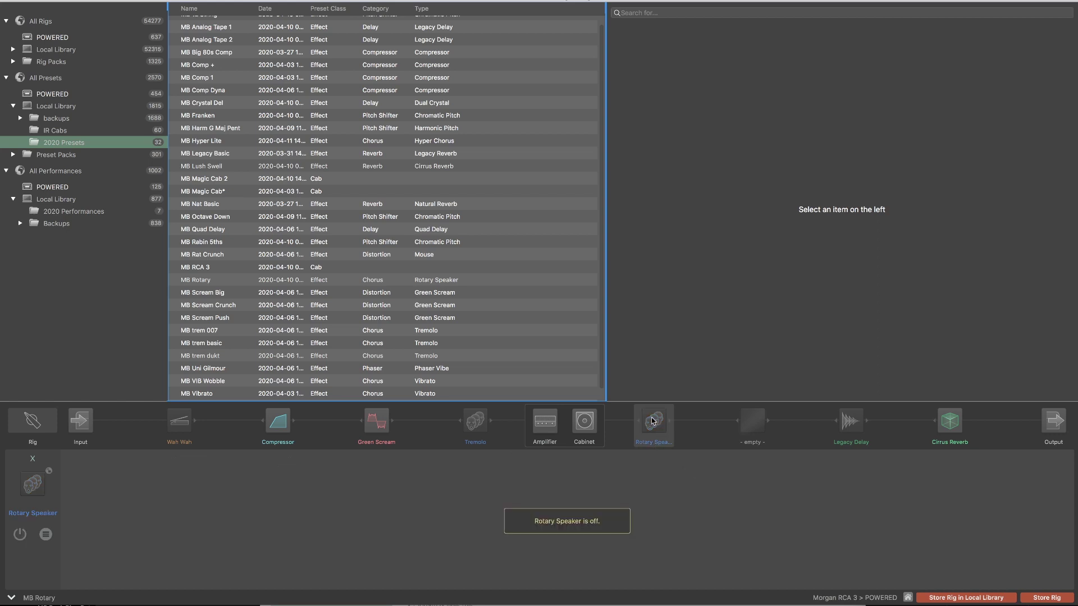
double_click(653, 421)
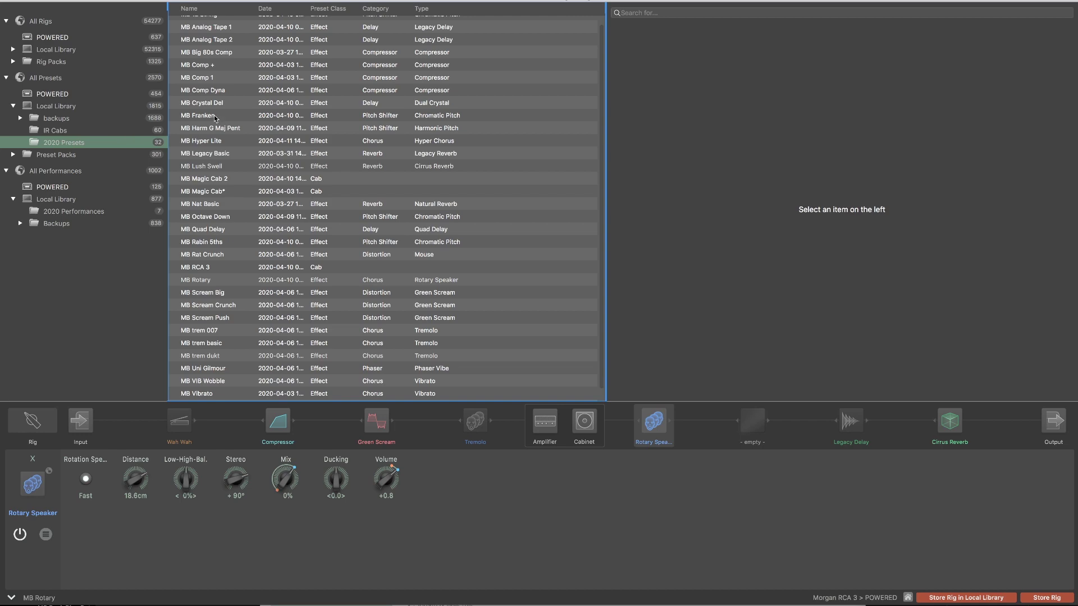
Step: List the 454 presets on POWERED and scroll through them
click(99, 96)
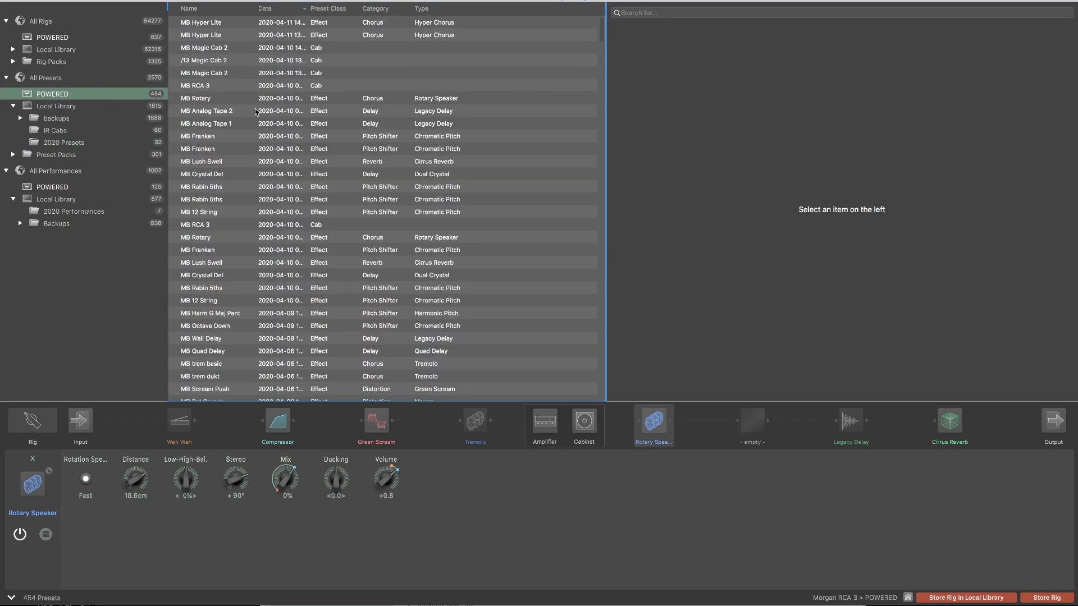
scroll(255, 112, down, 15)
scroll(256, 112, down, 20)
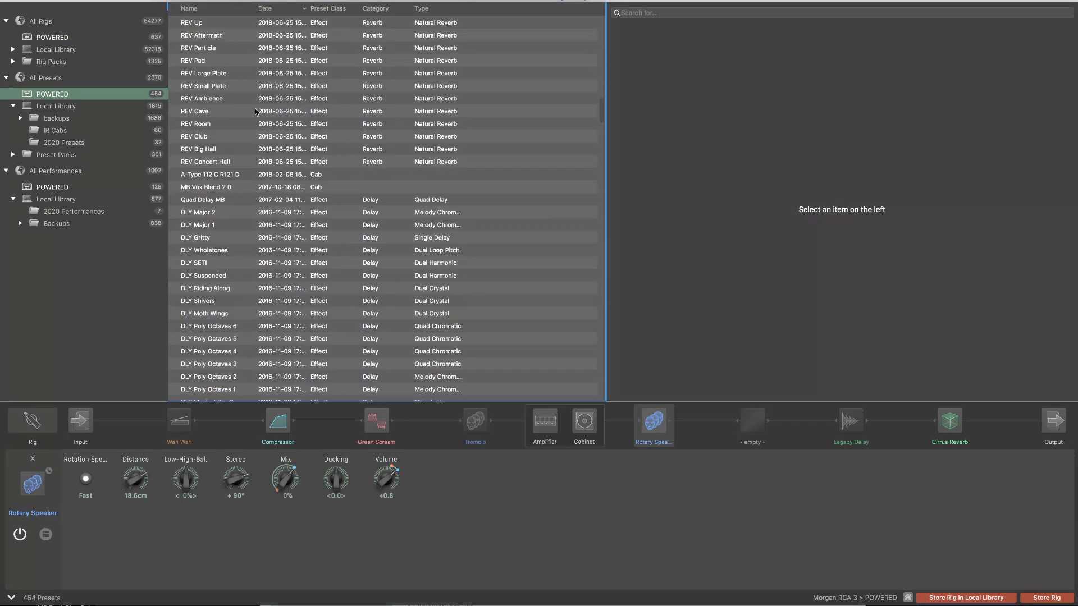
scroll(255, 112, down, 1)
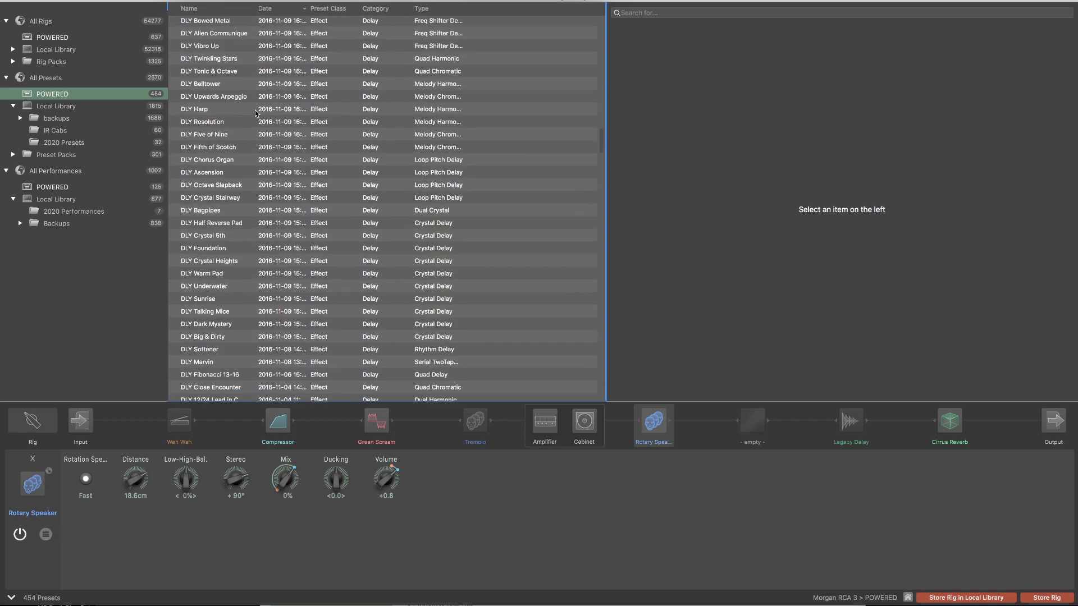
scroll(258, 265, down, 10)
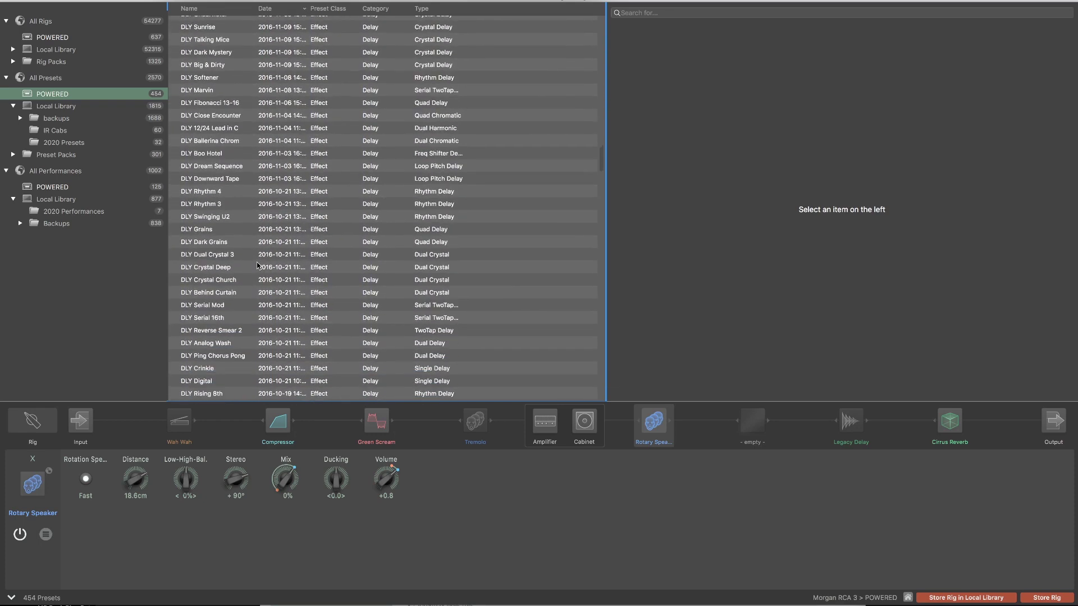
scroll(258, 265, up, 15)
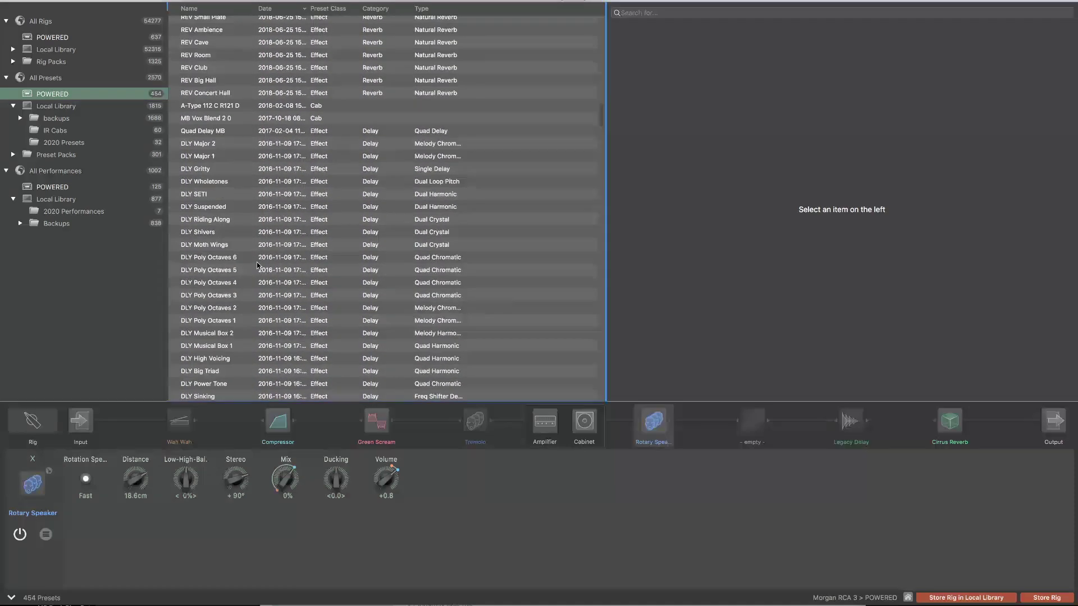
scroll(258, 265, up, 10)
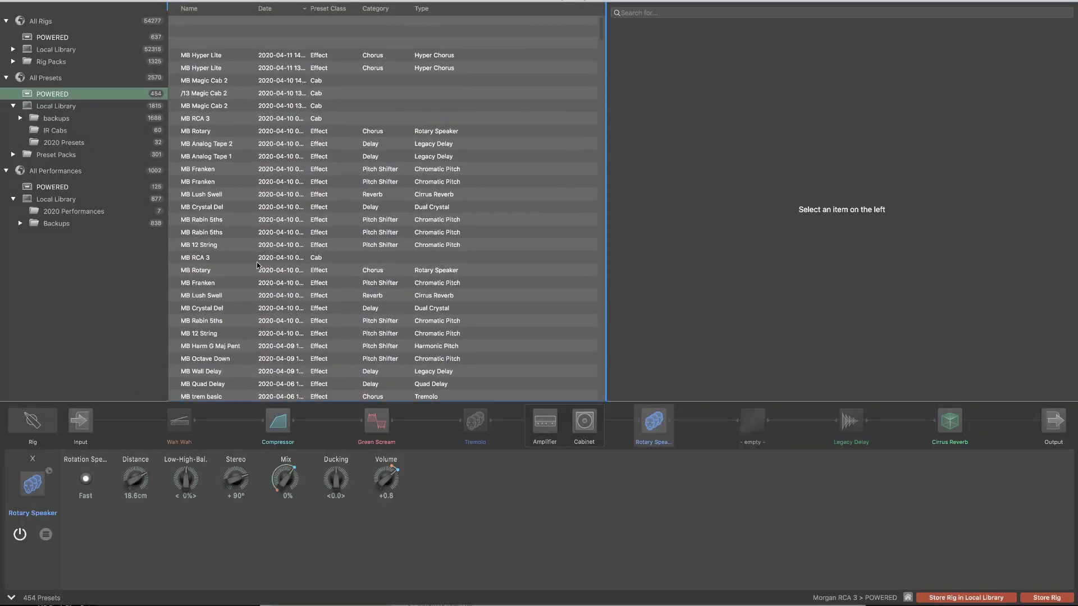